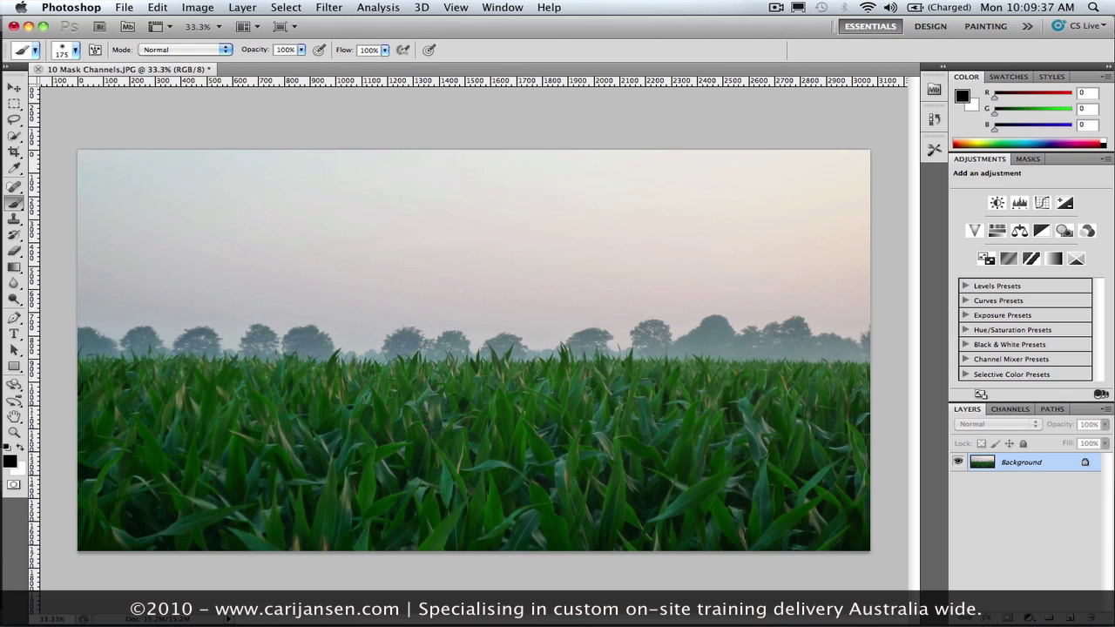
# In the Channels panel, compare the Green, Red and Blue channels, ending on Blue.
pyautogui.click(1010, 409)
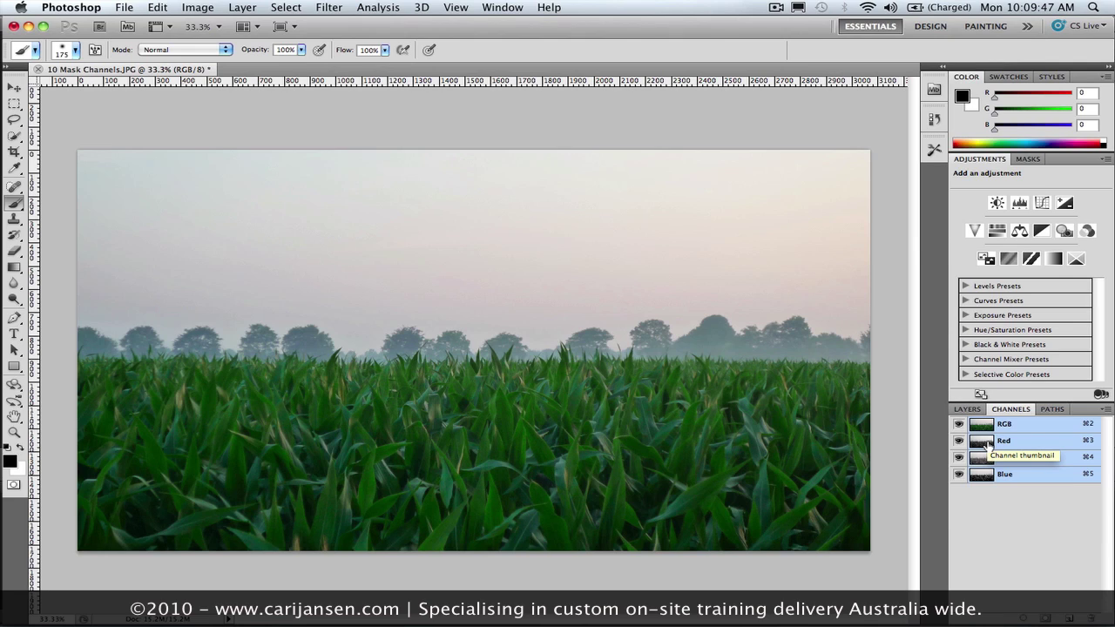
pyautogui.click(984, 459)
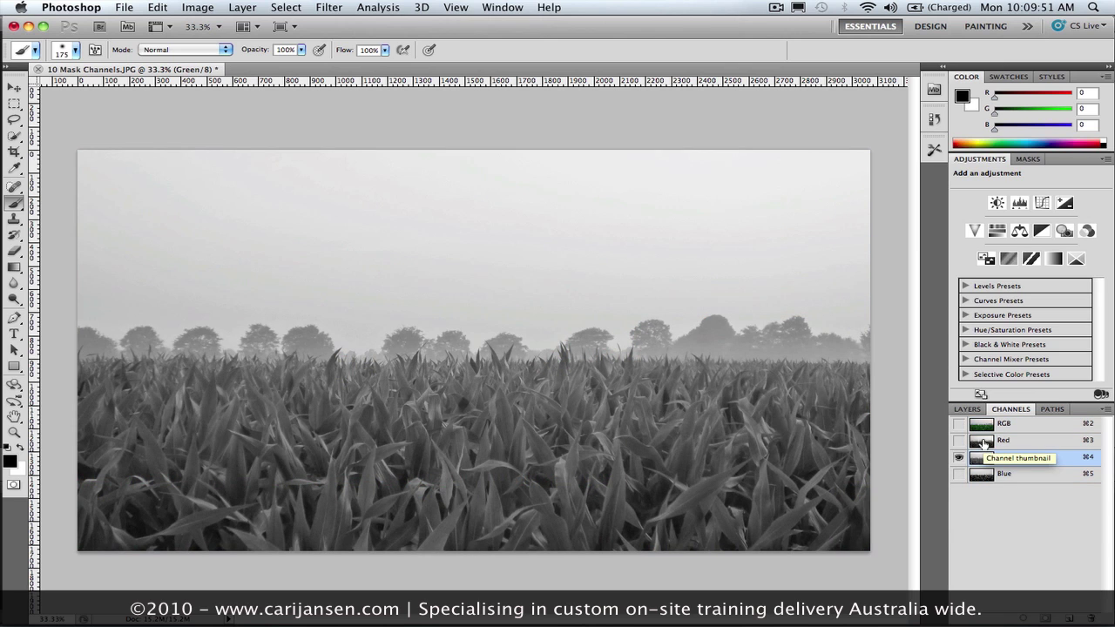
pyautogui.click(983, 443)
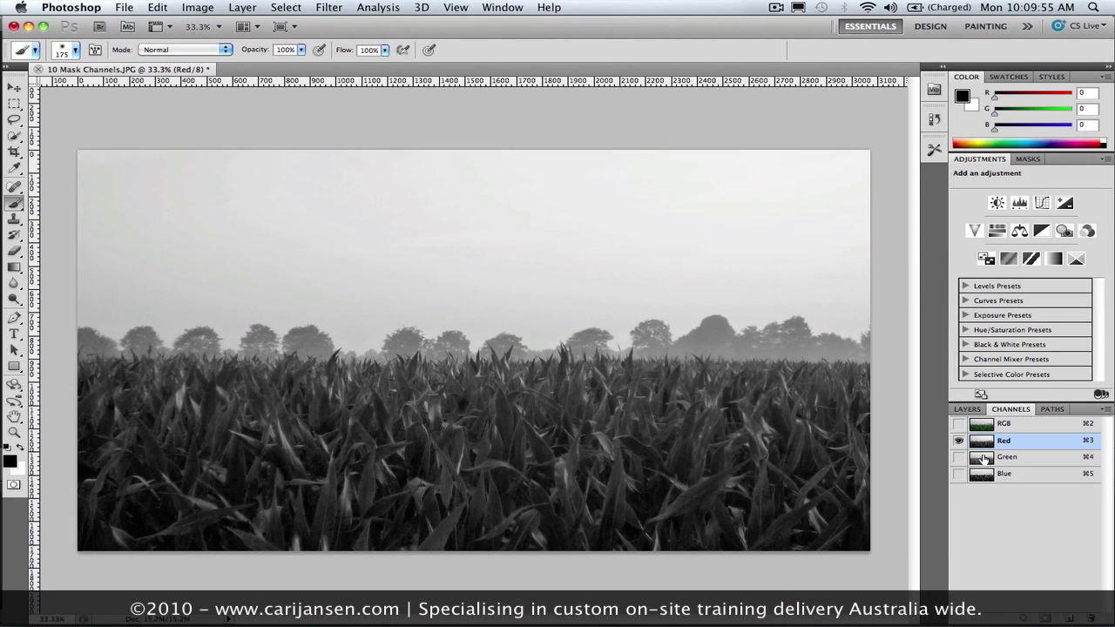
pyautogui.click(984, 459)
pyautogui.click(983, 475)
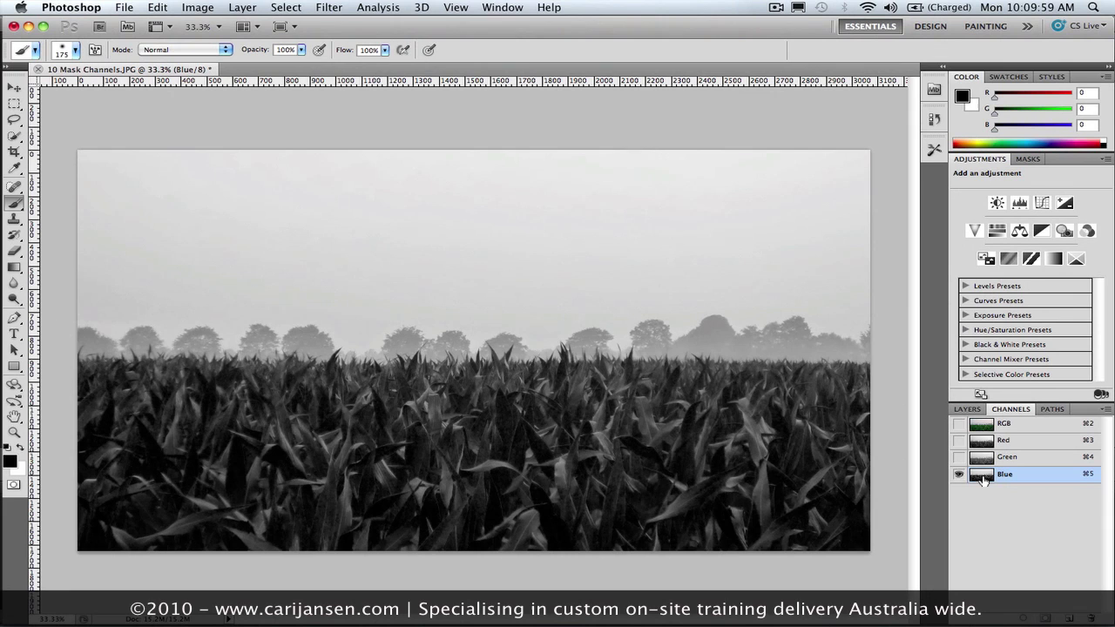
# Select all of the Blue channel, copy it, deselect, and return to the RGB composite.
pyautogui.click(286, 7)
pyautogui.click(334, 58)
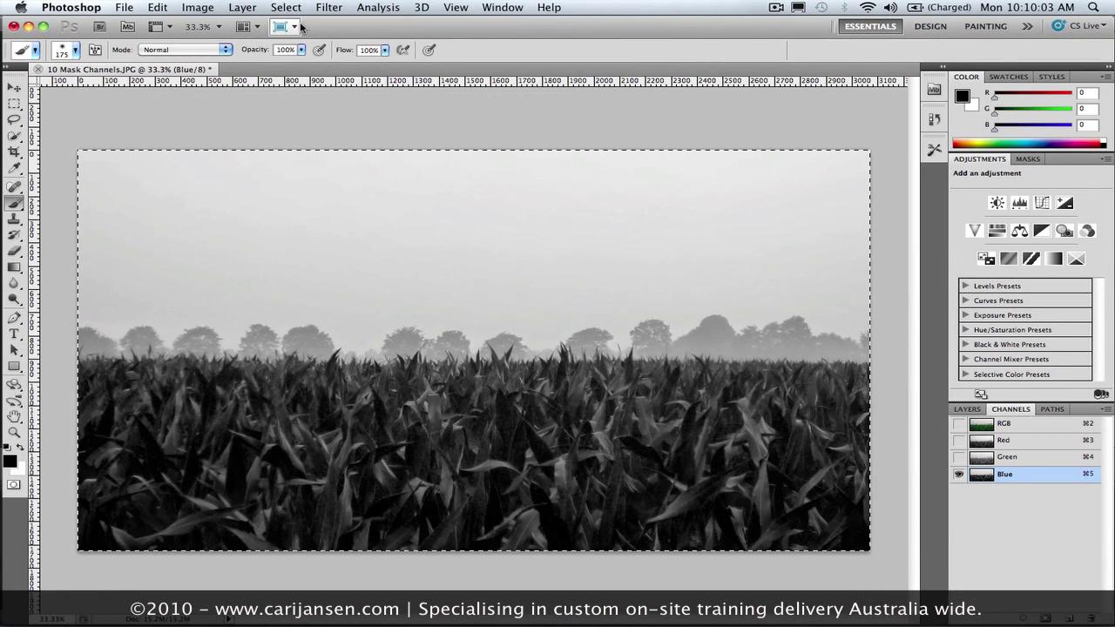
pyautogui.click(156, 7)
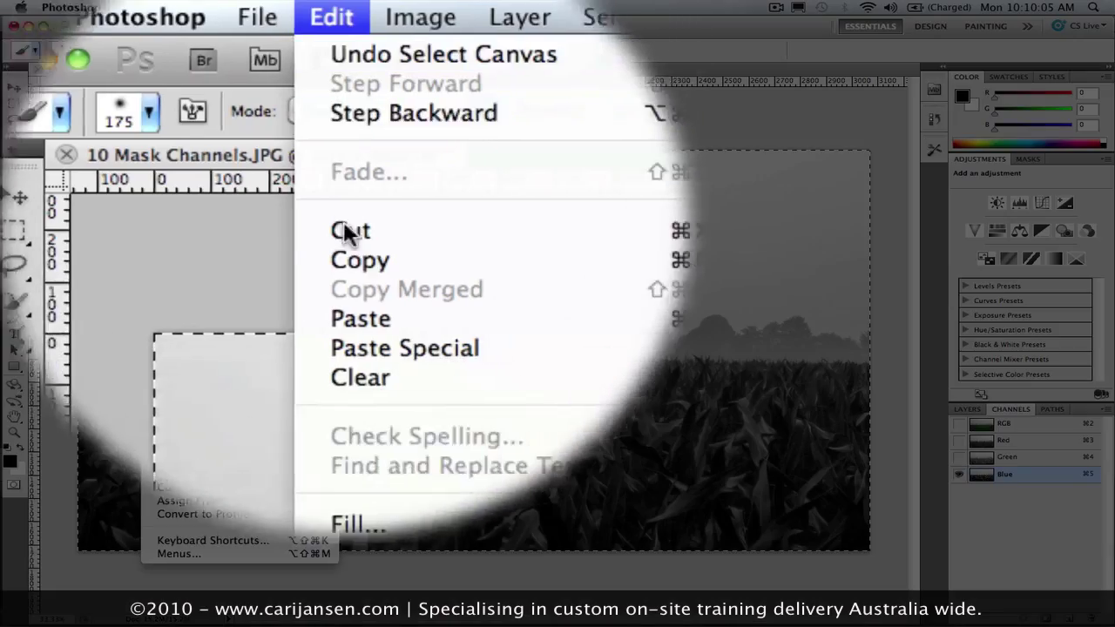
pyautogui.click(167, 122)
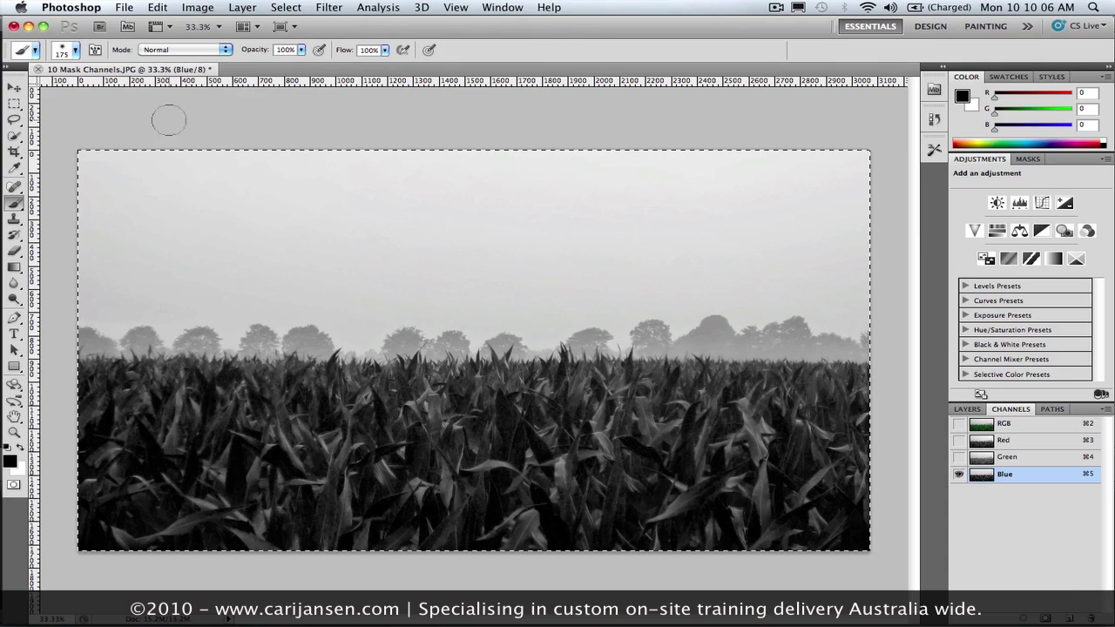
pyautogui.click(285, 7)
pyautogui.click(344, 82)
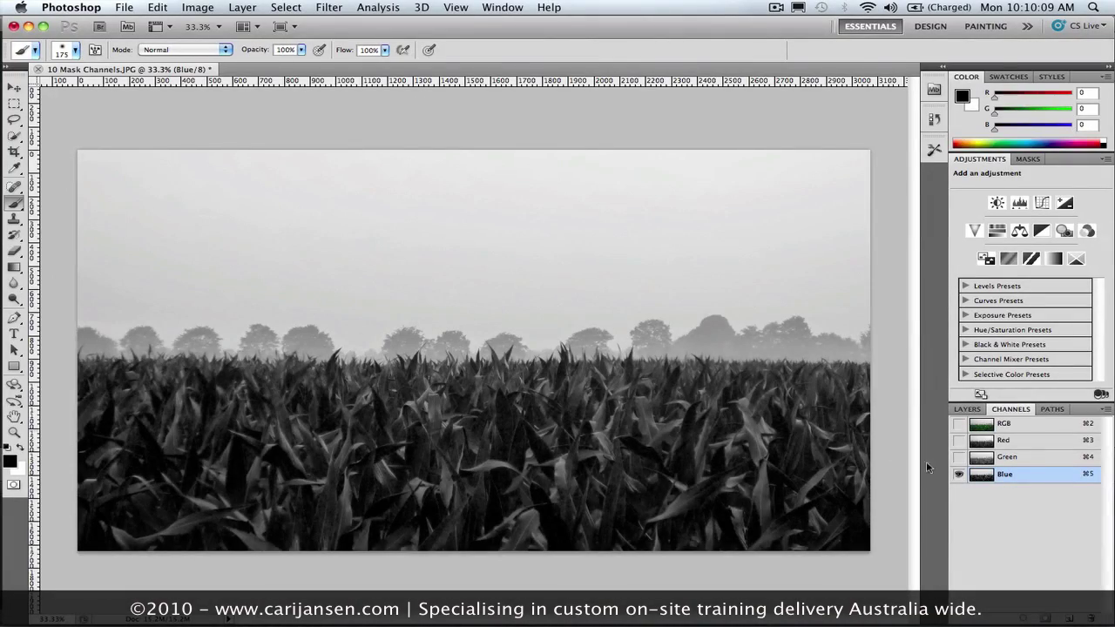
pyautogui.click(988, 427)
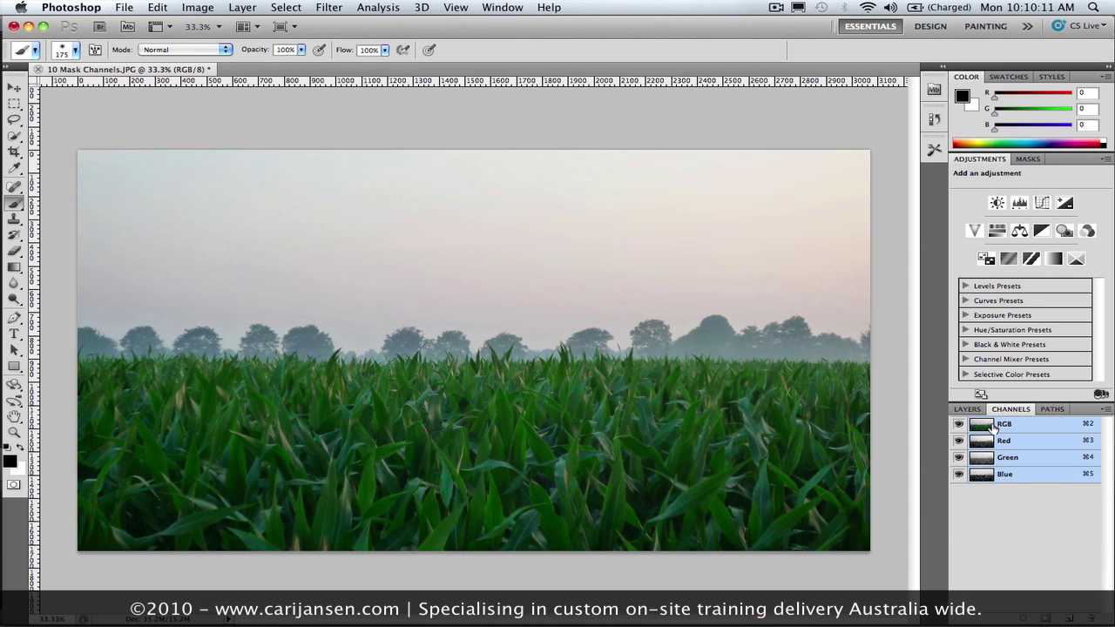
# Add a Hue/Saturation adjustment layer, preview some hue shifts, then reset it to 0.
pyautogui.click(967, 408)
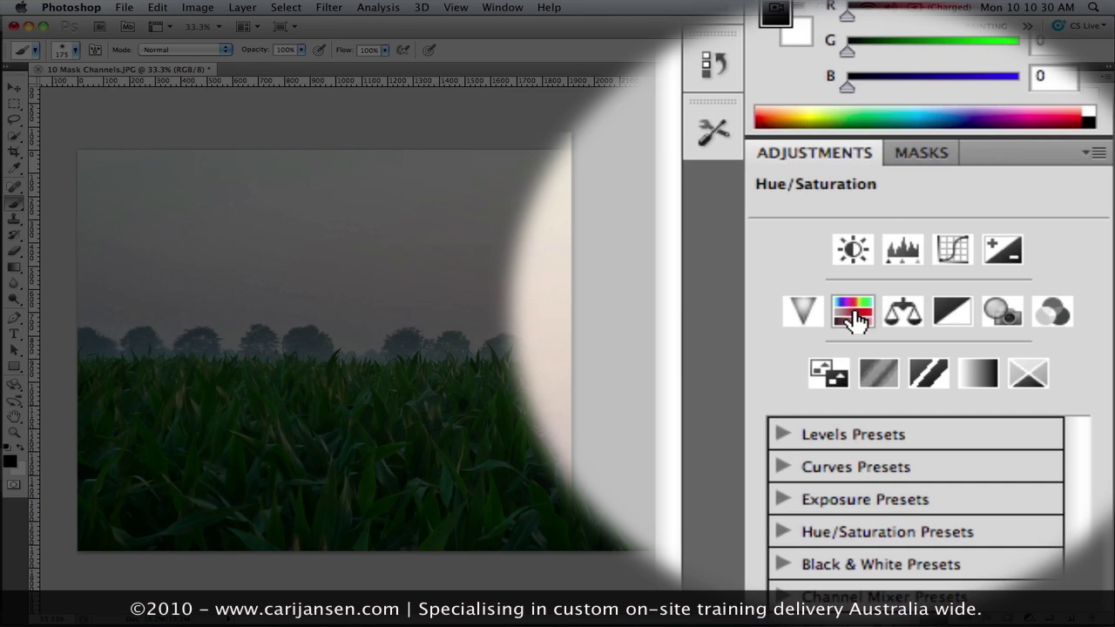
pyautogui.click(998, 231)
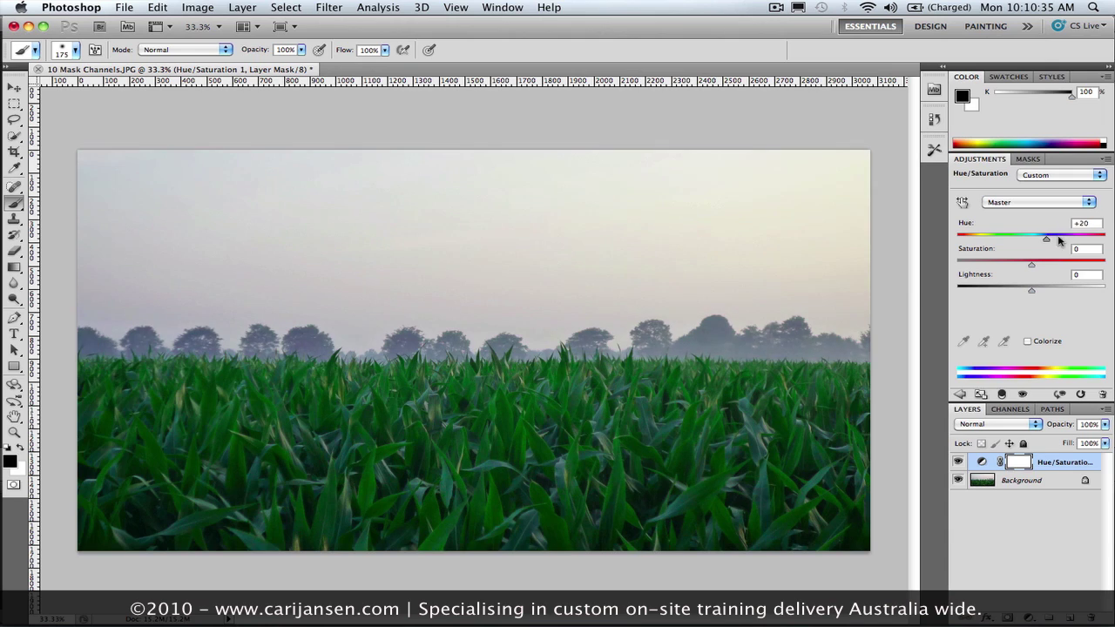
pyautogui.moveTo(1057, 242); pyautogui.dragTo(1075, 241)
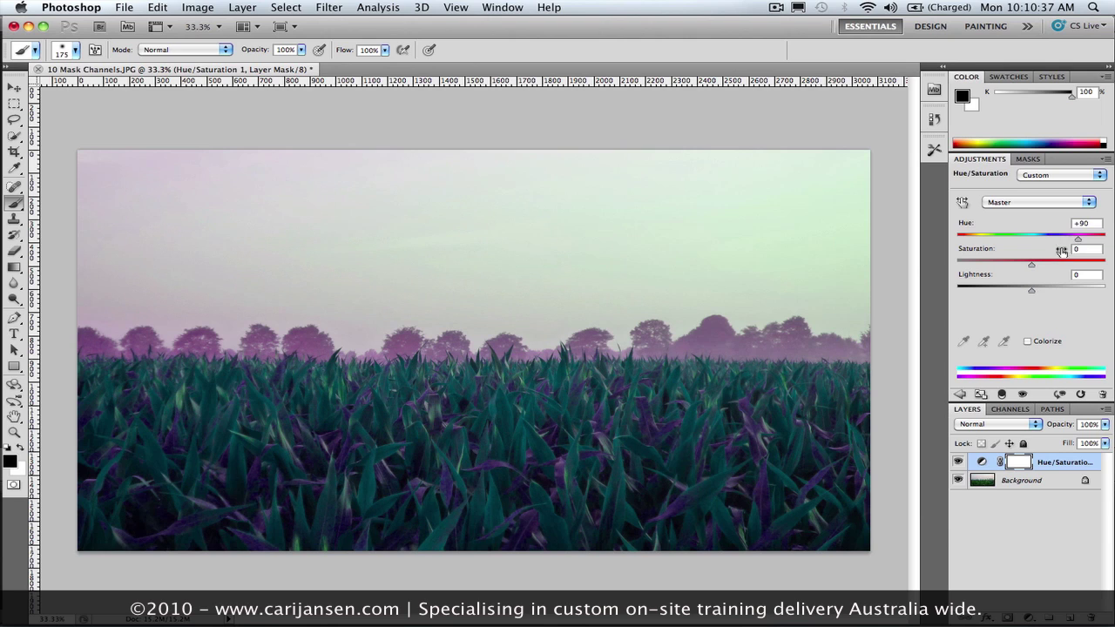
pyautogui.moveTo(1066, 249); pyautogui.dragTo(991, 241)
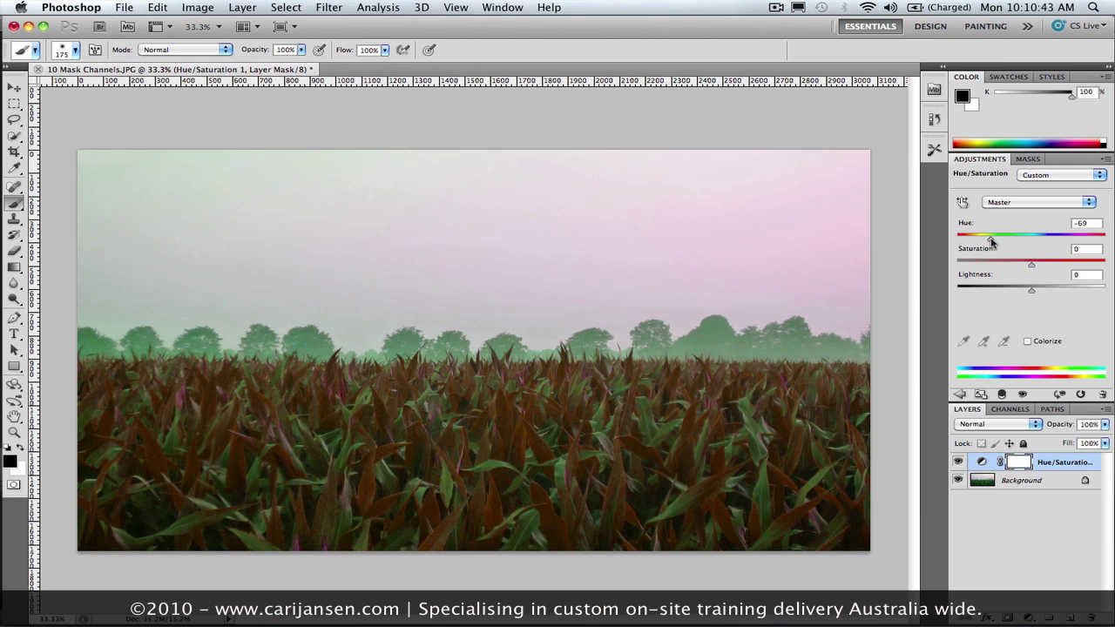
pyautogui.moveTo(990, 242); pyautogui.dragTo(998, 241)
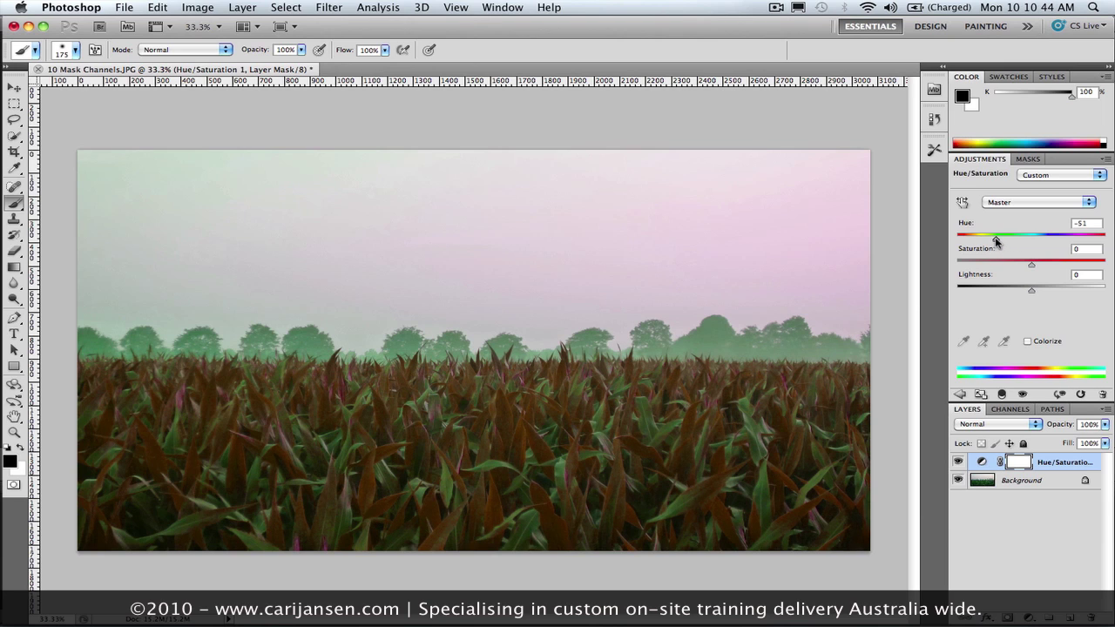
pyautogui.click(1082, 395)
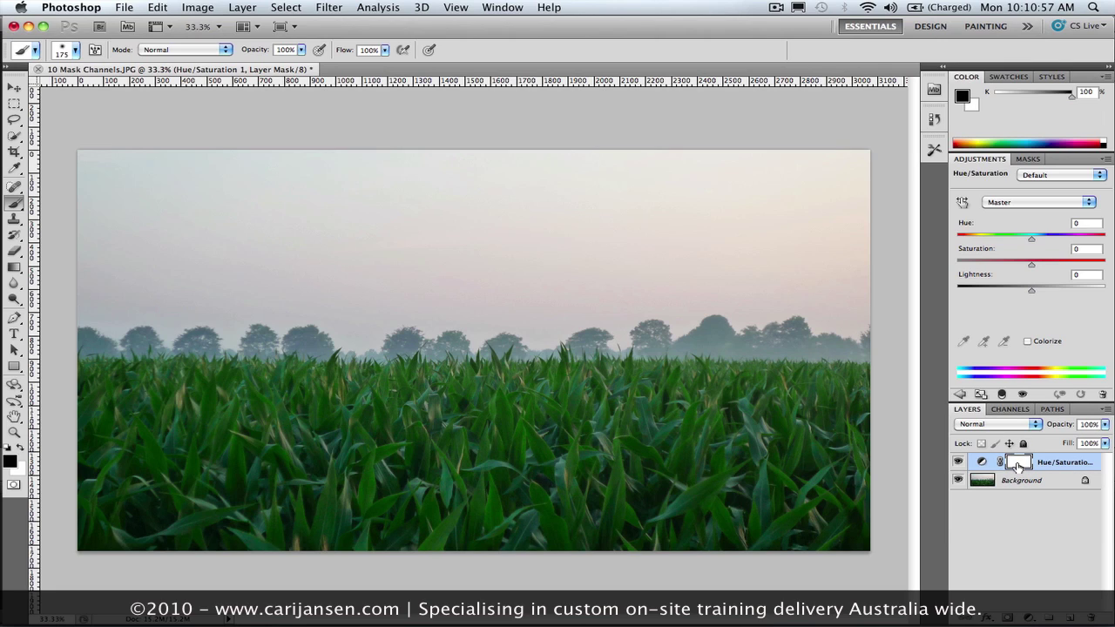
# In Channels, view only the Hue/Saturation layer mask, with the colour channels hidden.
pyautogui.click(1016, 411)
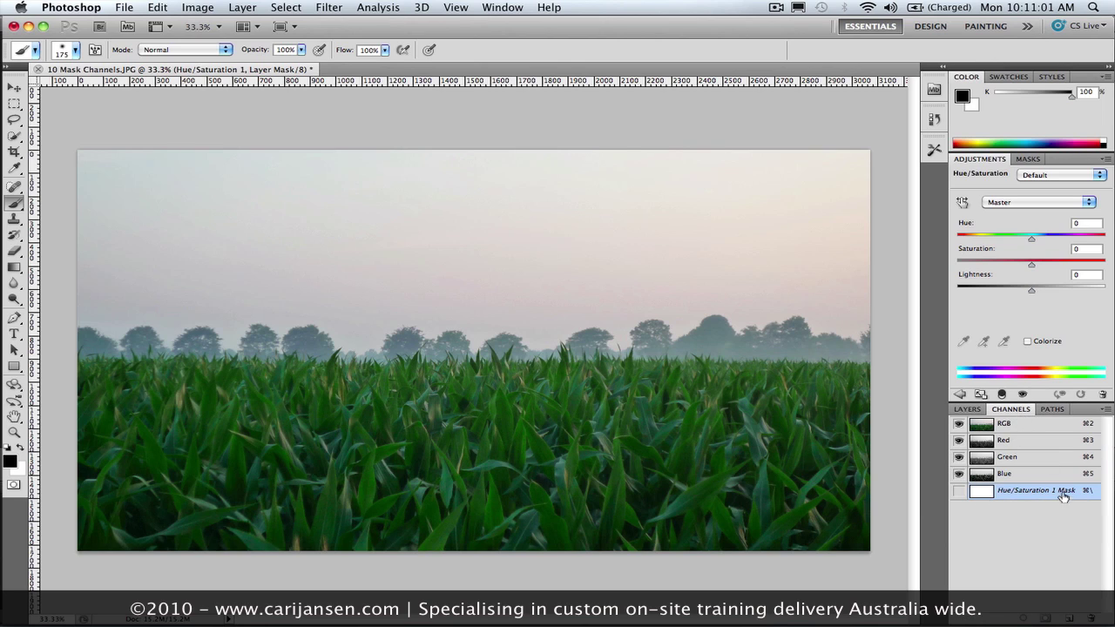
pyautogui.click(958, 493)
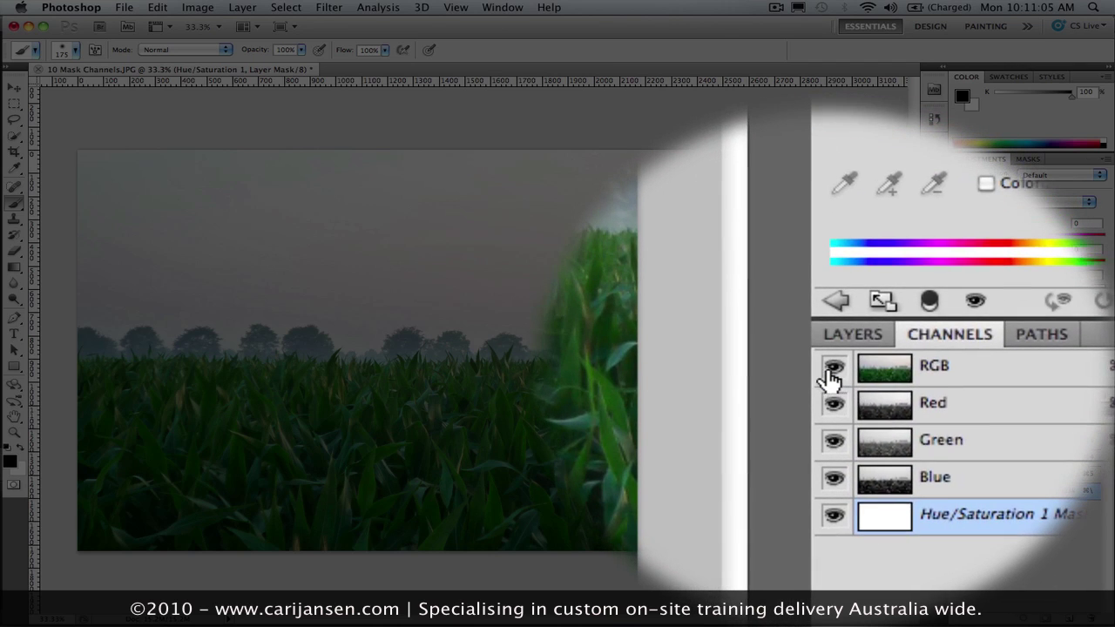
pyautogui.click(958, 424)
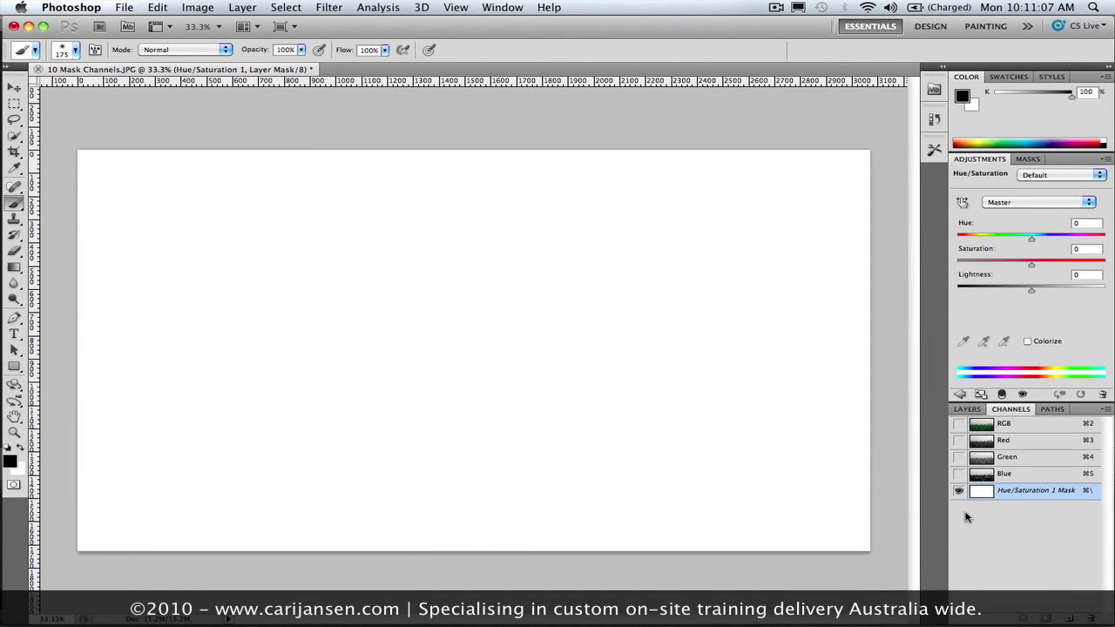
# Paste the copied Blue channel into the mask and deselect with Cmd+D.
pyautogui.click(150, 8)
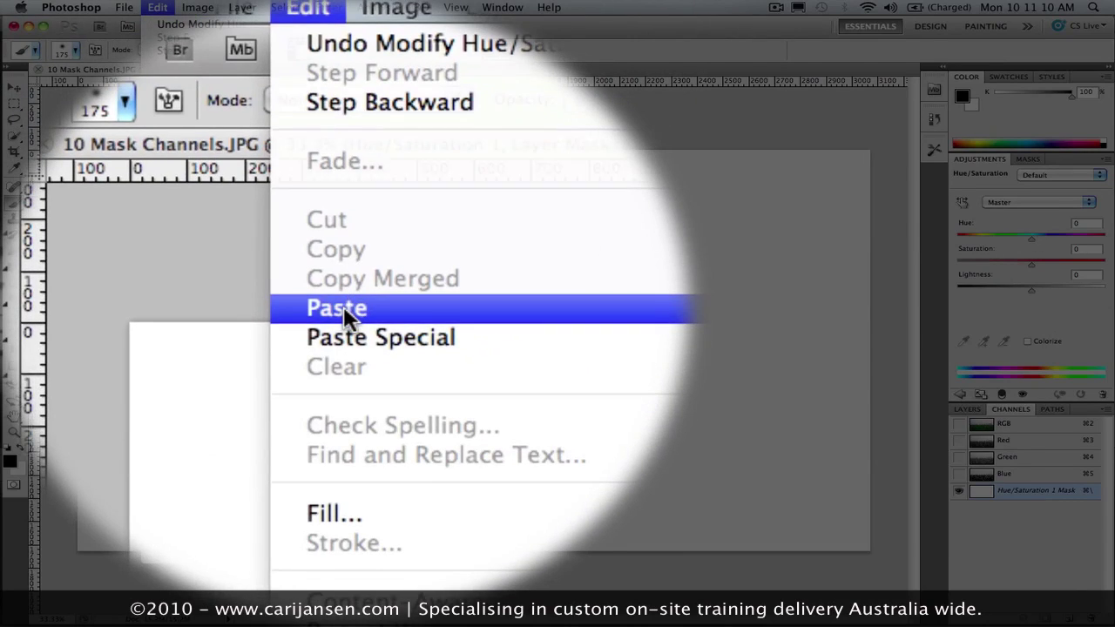
pyautogui.click(170, 142)
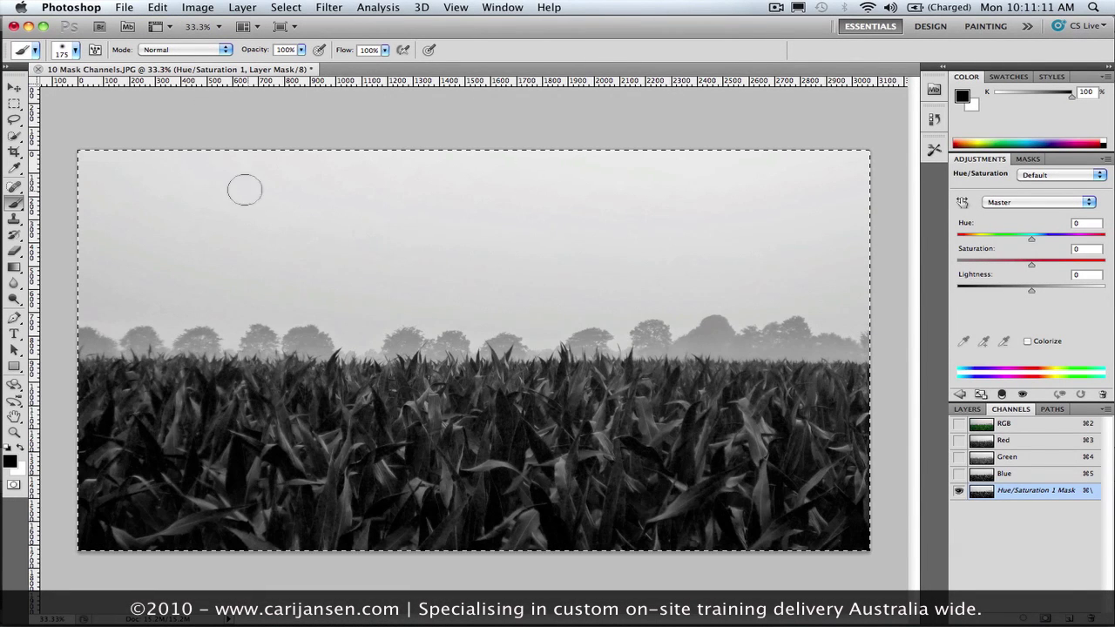
pyautogui.press('super+d')
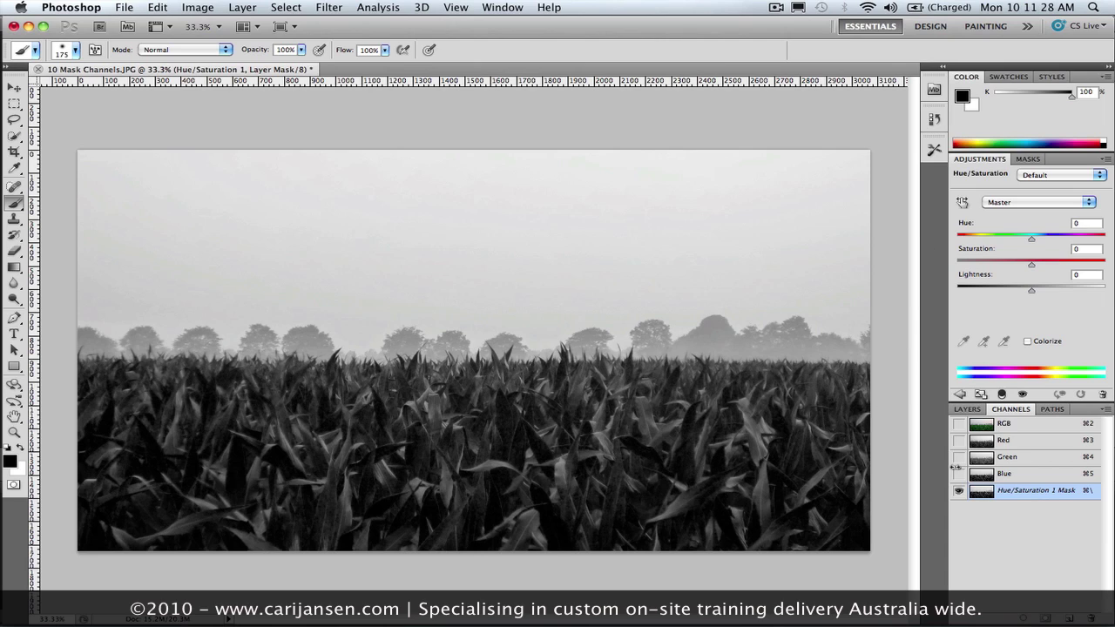
# Invert the Hue/Saturation layer mask from the Masks panel.
pyautogui.click(1028, 159)
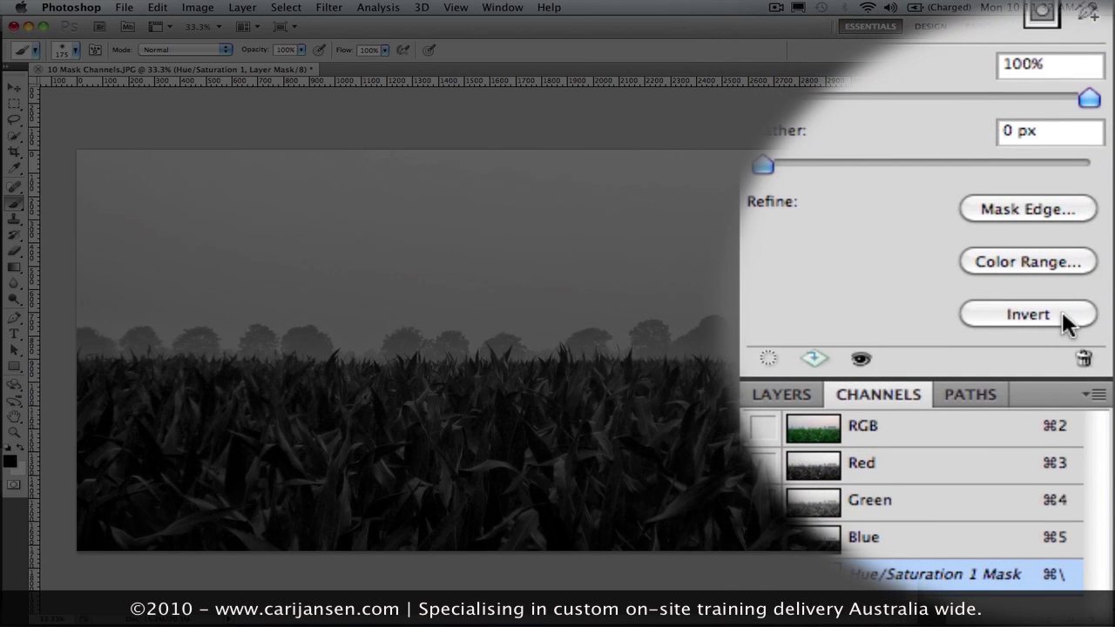
pyautogui.click(1065, 312)
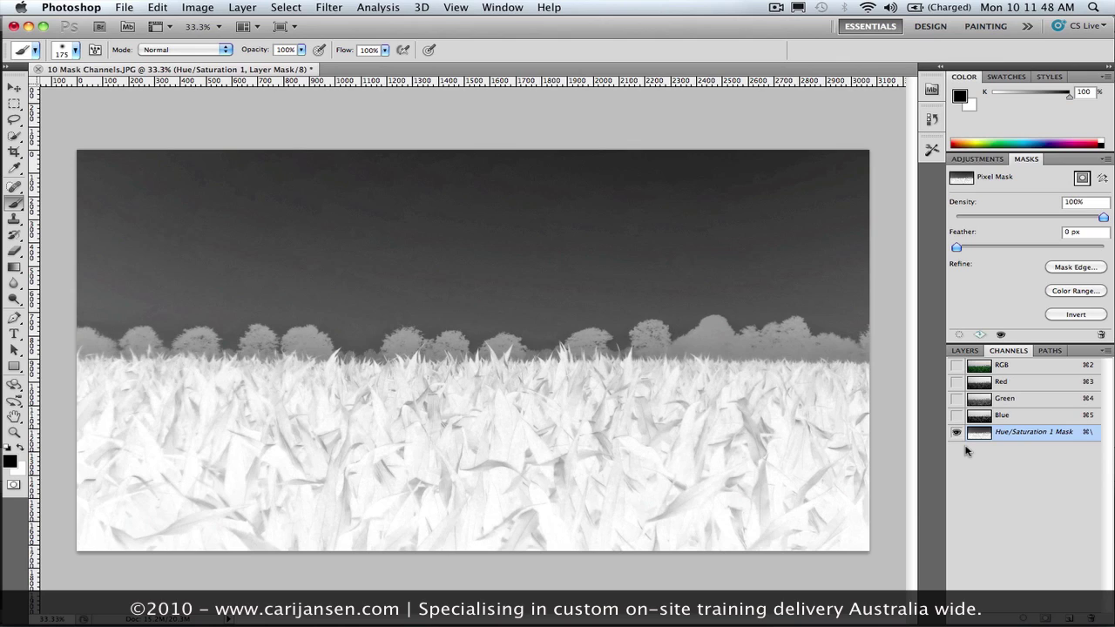
# Apply Levels to the mask with input levels of about 71, 0.60 and 217.
pyautogui.click(195, 8)
pyautogui.moveTo(207, 53)
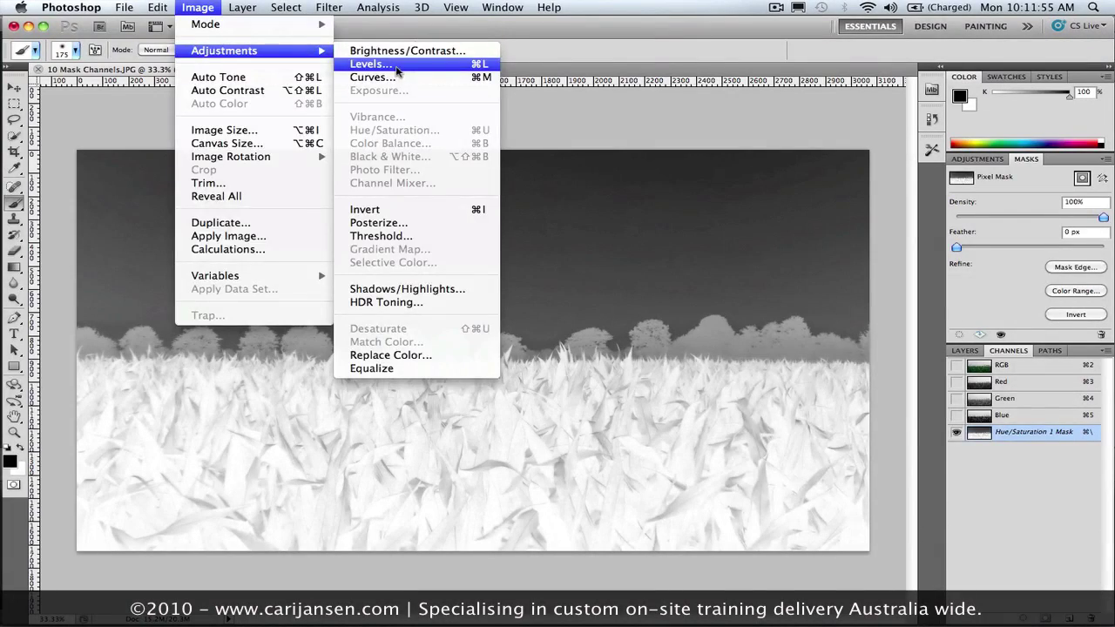
pyautogui.click(396, 150)
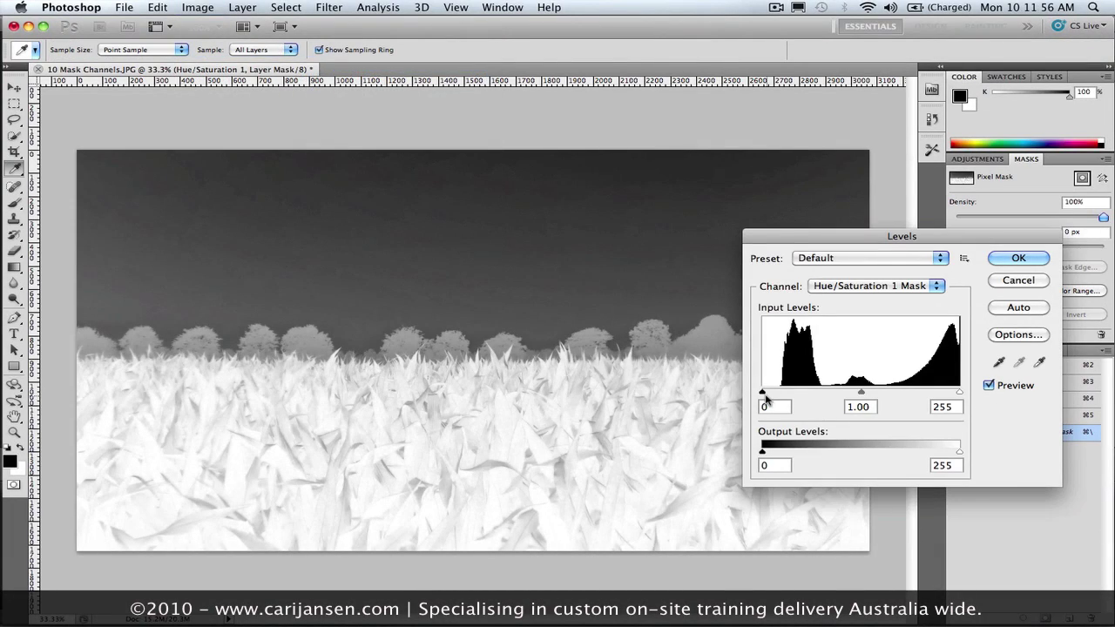
pyautogui.moveTo(764, 394); pyautogui.dragTo(817, 394)
pyautogui.moveTo(960, 394); pyautogui.dragTo(885, 395)
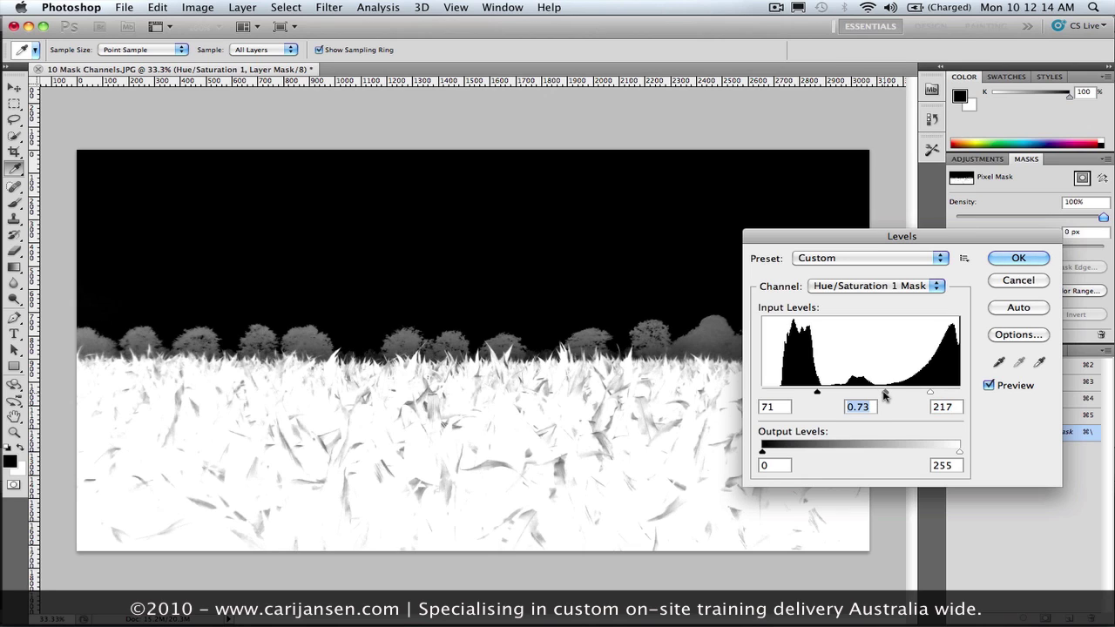
pyautogui.moveTo(890, 396); pyautogui.dragTo(892, 397)
# Confirm the Levels, then brush white over the grey streaks in the lower cornfield.
pyautogui.click(1018, 259)
pyautogui.press('b')
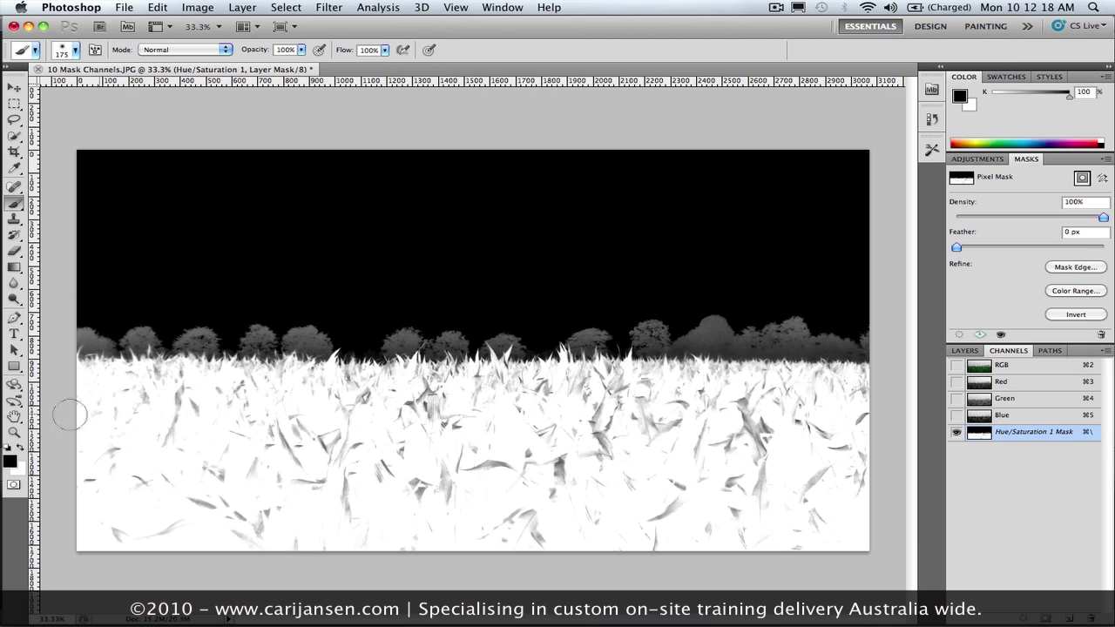
pyautogui.press('x')
pyautogui.moveTo(189, 473)
pyautogui.mouseDown()
pyautogui.moveTo(111, 529)
pyautogui.moveTo(118, 543)
pyautogui.moveTo(205, 514)
pyautogui.moveTo(223, 530)
pyautogui.moveTo(269, 504)
pyautogui.moveTo(266, 525)
pyautogui.moveTo(189, 511)
pyautogui.moveTo(263, 536)
pyautogui.mouseUp()
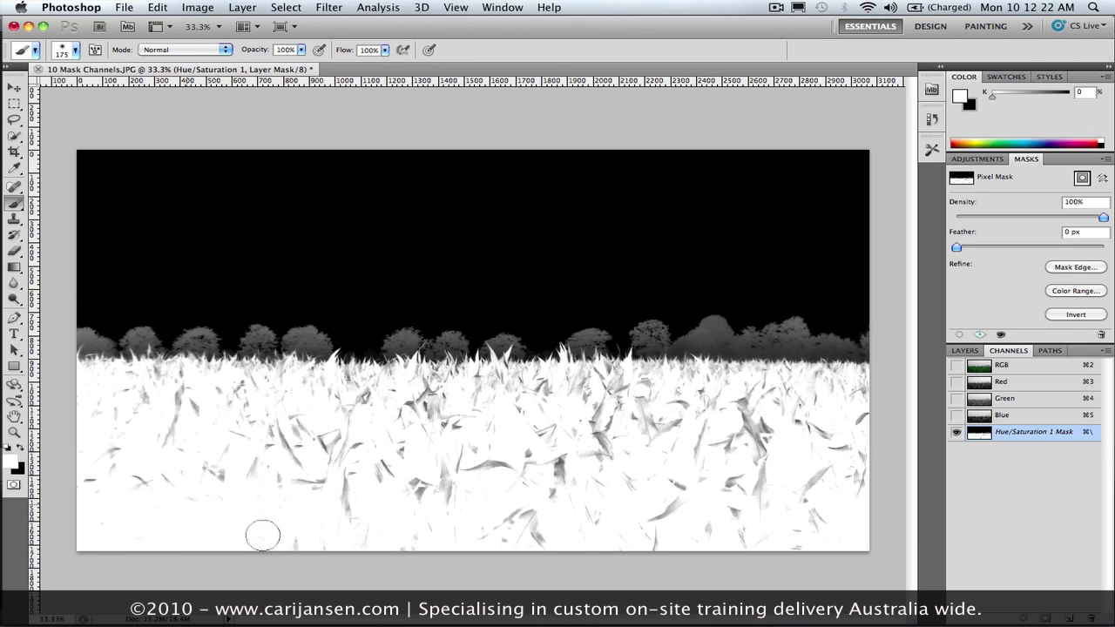
pyautogui.moveTo(514, 507)
pyautogui.mouseDown()
pyautogui.moveTo(752, 475)
pyautogui.moveTo(717, 506)
pyautogui.moveTo(737, 508)
pyautogui.moveTo(751, 538)
pyautogui.moveTo(700, 536)
pyautogui.moveTo(794, 505)
pyautogui.moveTo(810, 543)
pyautogui.moveTo(814, 482)
pyautogui.moveTo(831, 468)
pyautogui.moveTo(776, 520)
pyautogui.moveTo(776, 452)
pyautogui.moveTo(740, 420)
pyautogui.moveTo(770, 454)
pyautogui.moveTo(757, 493)
pyautogui.moveTo(744, 496)
pyautogui.moveTo(696, 482)
pyautogui.moveTo(547, 502)
pyautogui.moveTo(520, 485)
pyautogui.moveTo(343, 513)
pyautogui.moveTo(362, 499)
pyautogui.moveTo(230, 482)
pyautogui.moveTo(247, 460)
pyautogui.moveTo(211, 453)
pyautogui.moveTo(134, 478)
pyautogui.moveTo(87, 469)
pyautogui.moveTo(114, 452)
pyautogui.moveTo(151, 488)
pyautogui.moveTo(151, 452)
pyautogui.mouseUp()
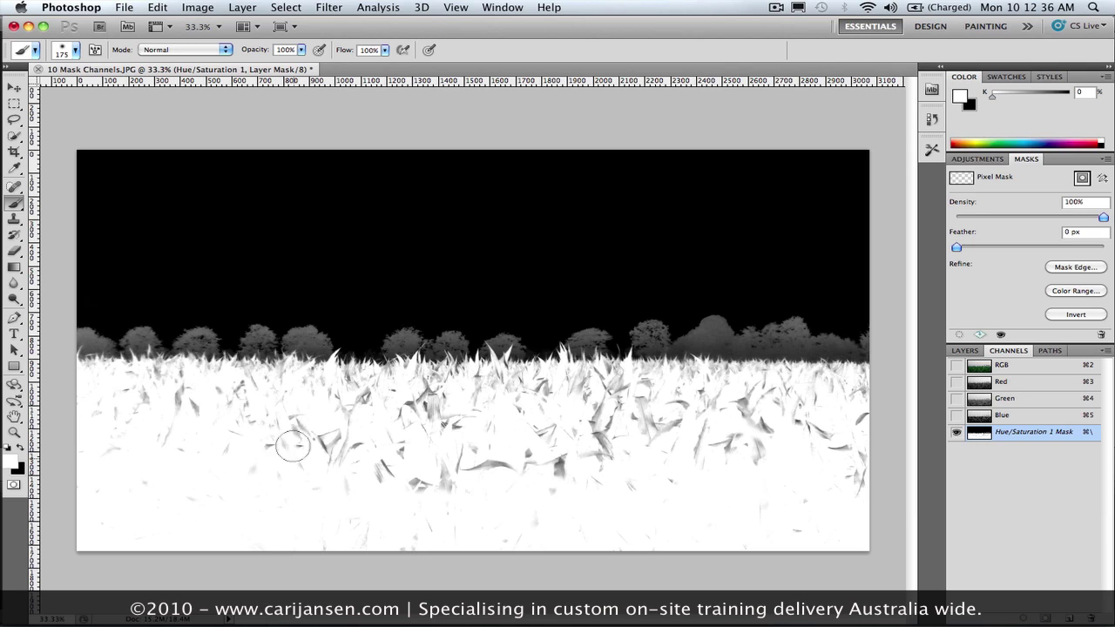
pyautogui.moveTo(382, 471)
pyautogui.mouseDown()
pyautogui.moveTo(437, 496)
pyautogui.moveTo(431, 457)
pyautogui.moveTo(439, 494)
pyautogui.moveTo(460, 478)
pyautogui.moveTo(458, 451)
pyautogui.moveTo(558, 471)
pyautogui.moveTo(608, 432)
pyautogui.moveTo(611, 490)
pyautogui.moveTo(620, 460)
pyautogui.moveTo(670, 425)
pyautogui.moveTo(639, 482)
pyautogui.moveTo(706, 439)
pyautogui.moveTo(712, 421)
pyautogui.moveTo(723, 441)
pyautogui.moveTo(757, 450)
pyautogui.mouseUp()
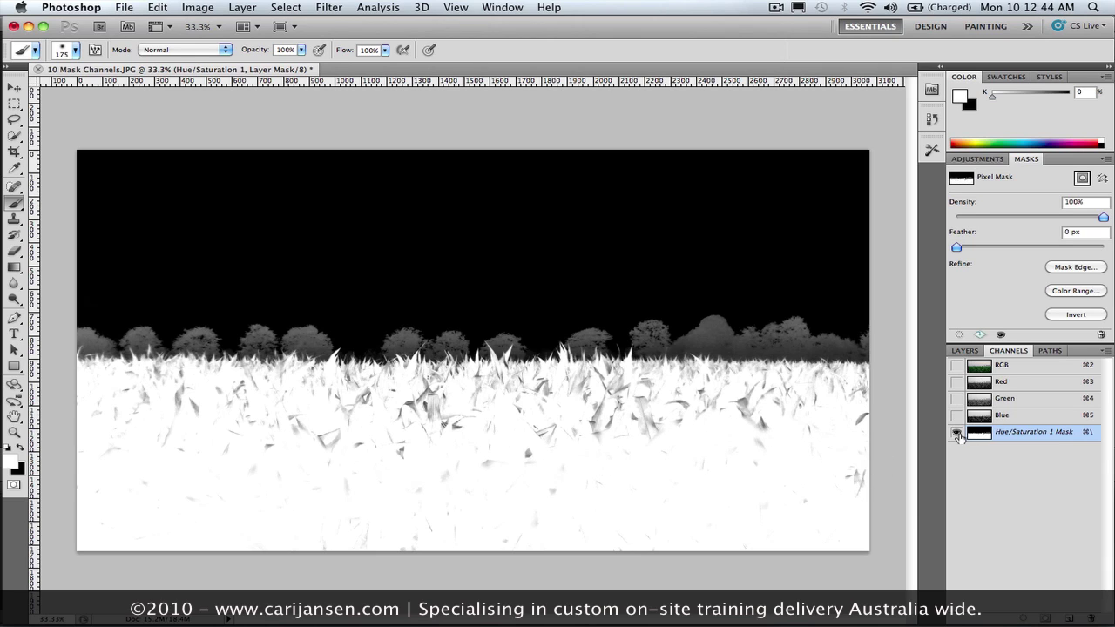
# Restore the full-colour view, hide the mask overlay, and show the Hue/Saturation settings.
pyautogui.click(964, 366)
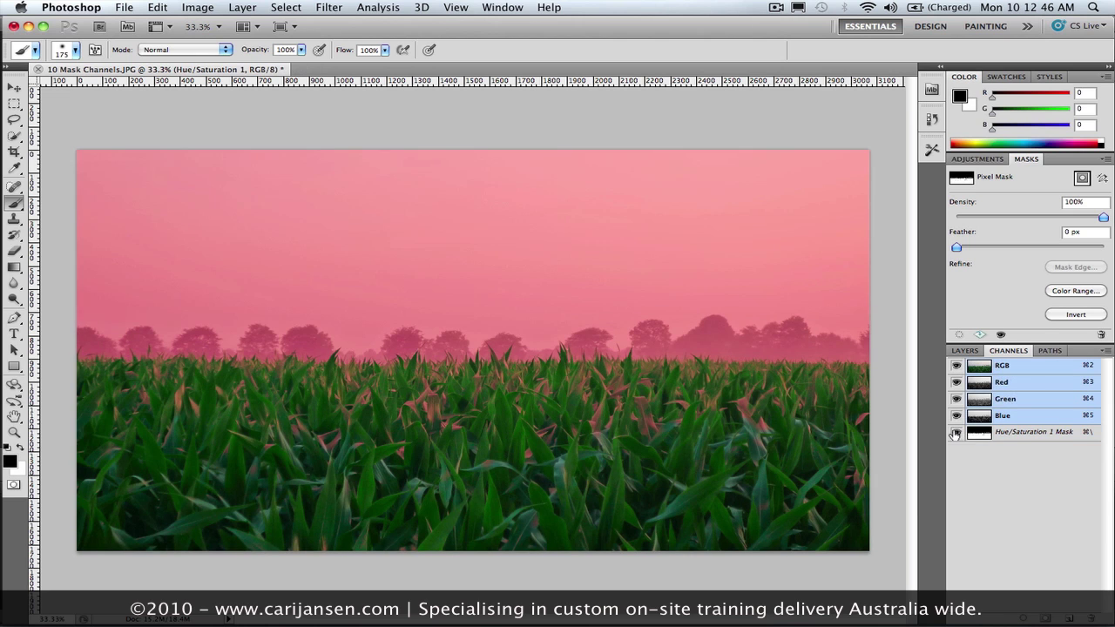
pyautogui.click(956, 433)
pyautogui.click(977, 350)
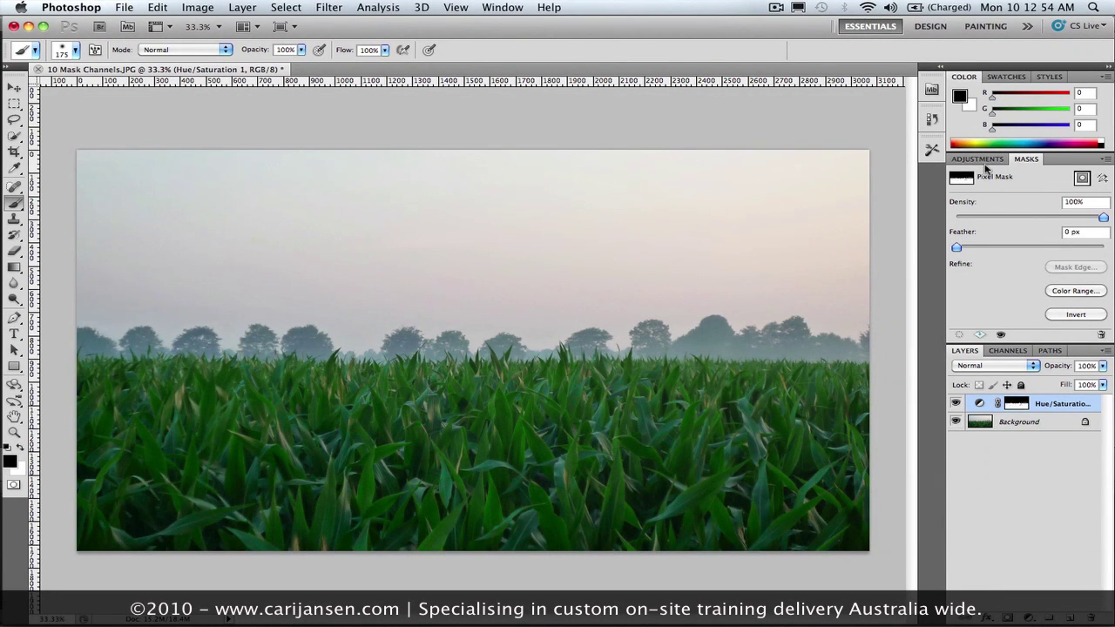
pyautogui.click(980, 160)
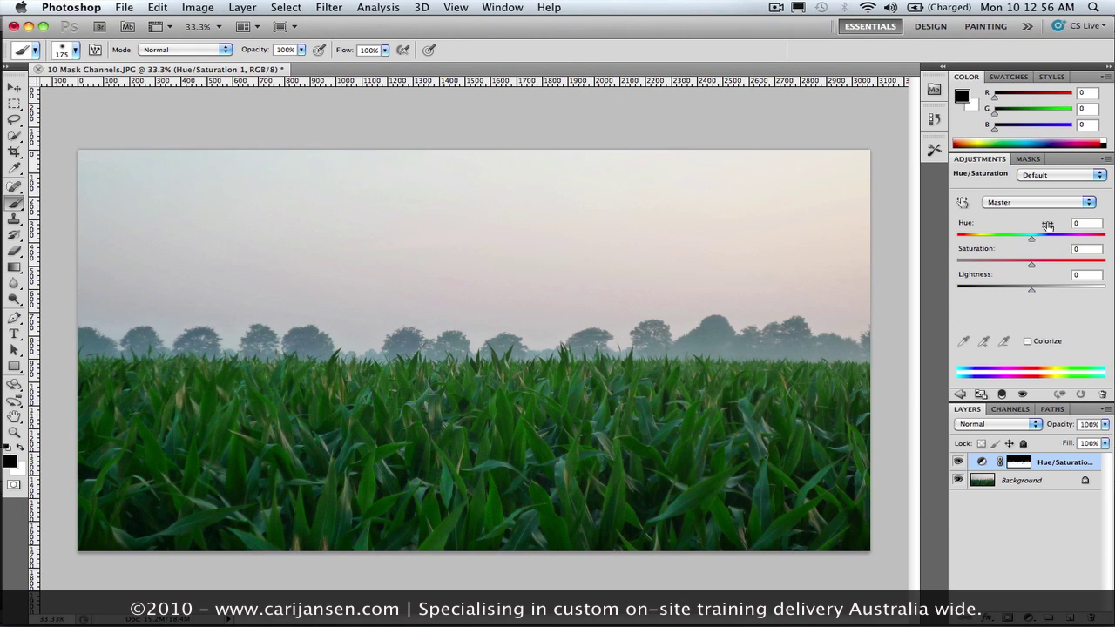
# Set the adjustment's Hue to +139 and Saturation to +50, turning the corn purple.
pyautogui.moveTo(1031, 244); pyautogui.dragTo(1008, 245)
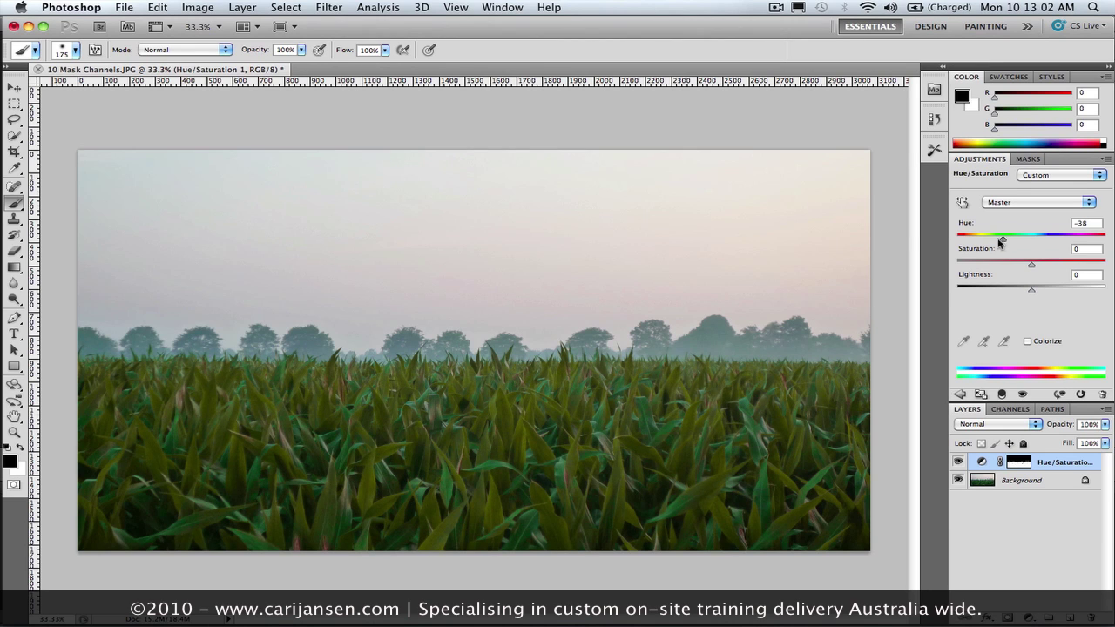
pyautogui.moveTo(1000, 243); pyautogui.dragTo(989, 244)
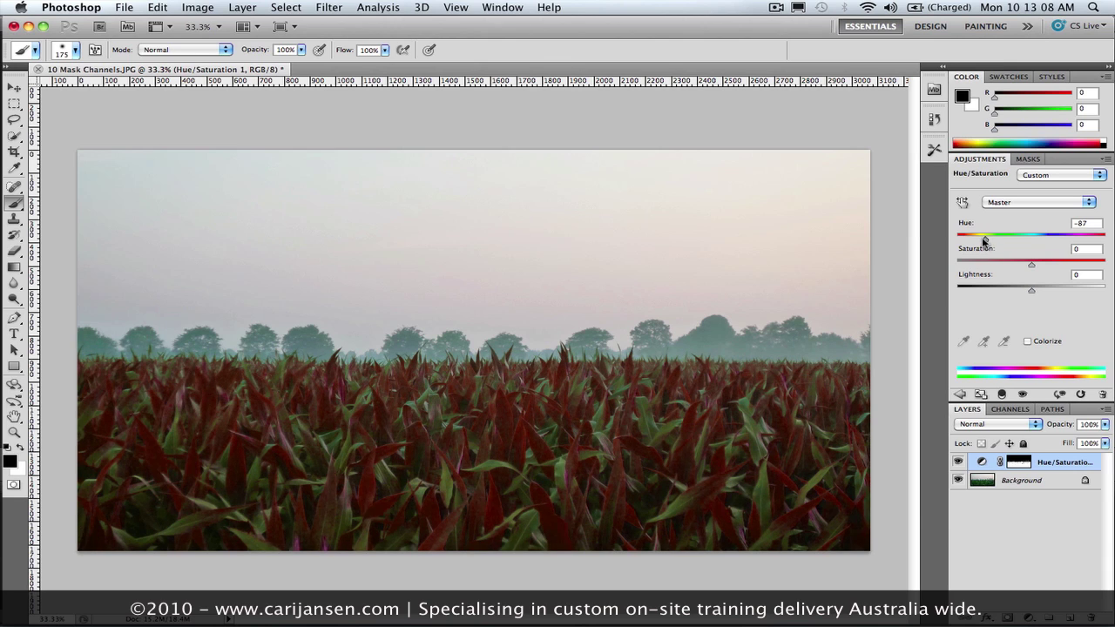
pyautogui.moveTo(984, 242); pyautogui.dragTo(980, 242)
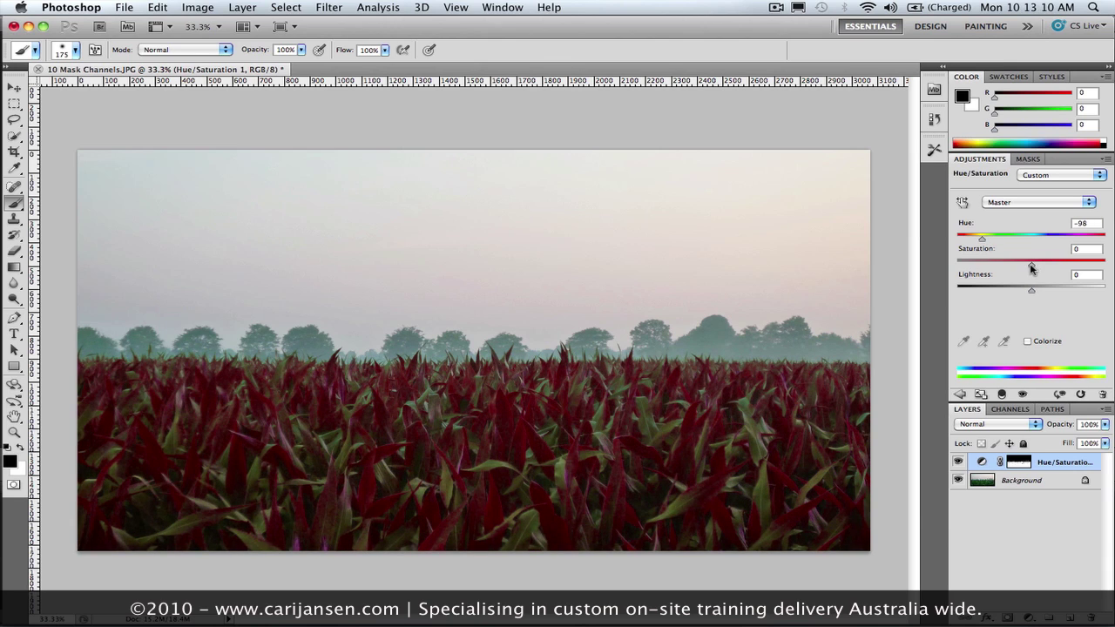
pyautogui.moveTo(1034, 266); pyautogui.dragTo(1047, 267)
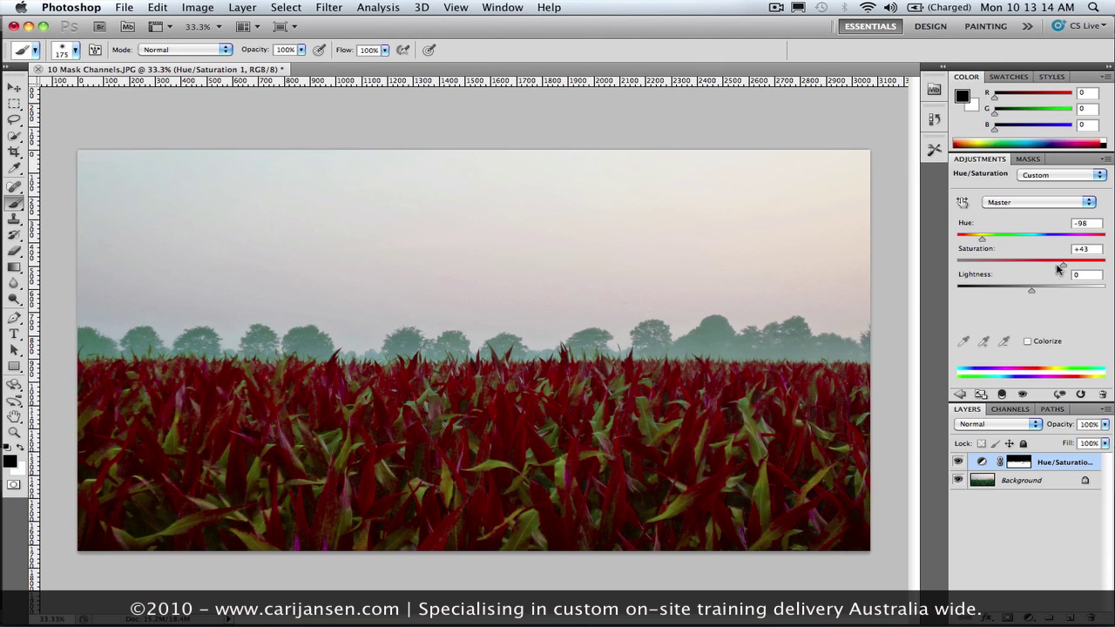
pyautogui.moveTo(983, 243); pyautogui.dragTo(1098, 241)
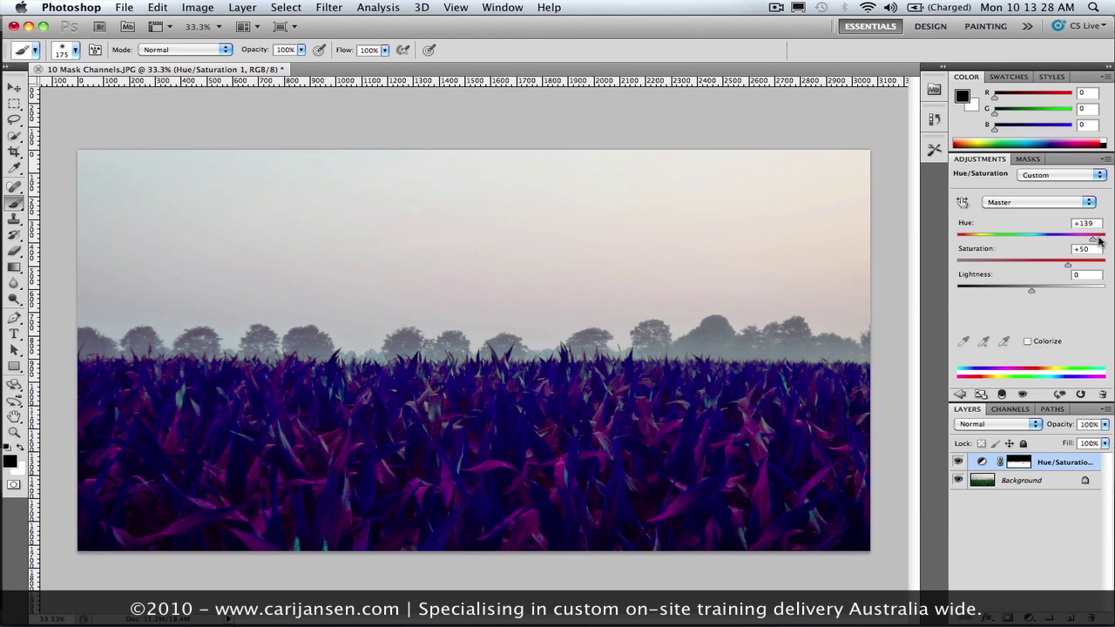